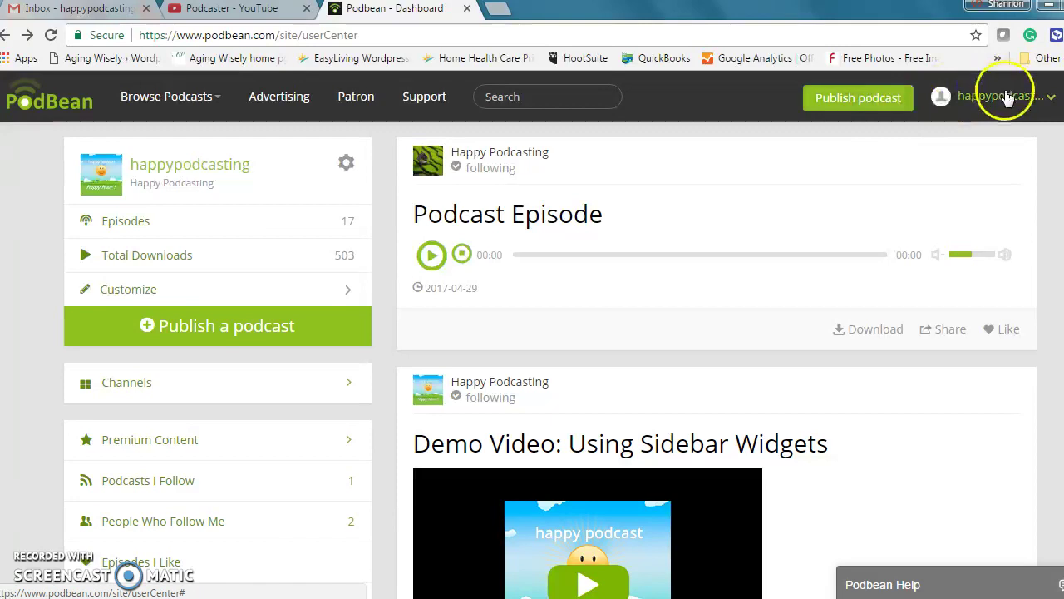
Open the Social Share settings of the Happy Podcasting podcast.
{"action": "left_click", "coordinate": [253, 329]}
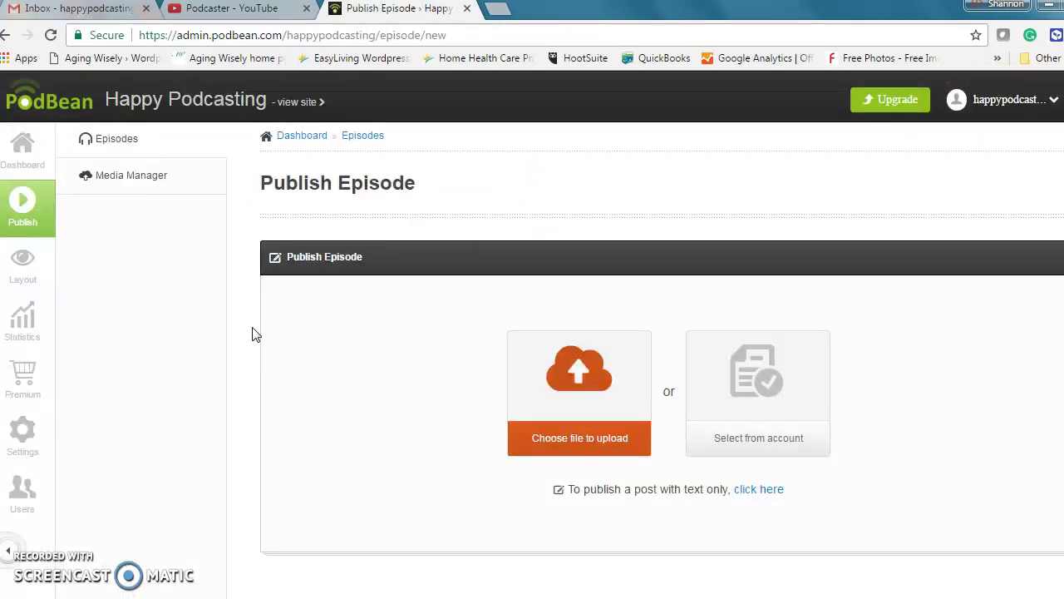
{"action": "left_click", "coordinate": [29, 436]}
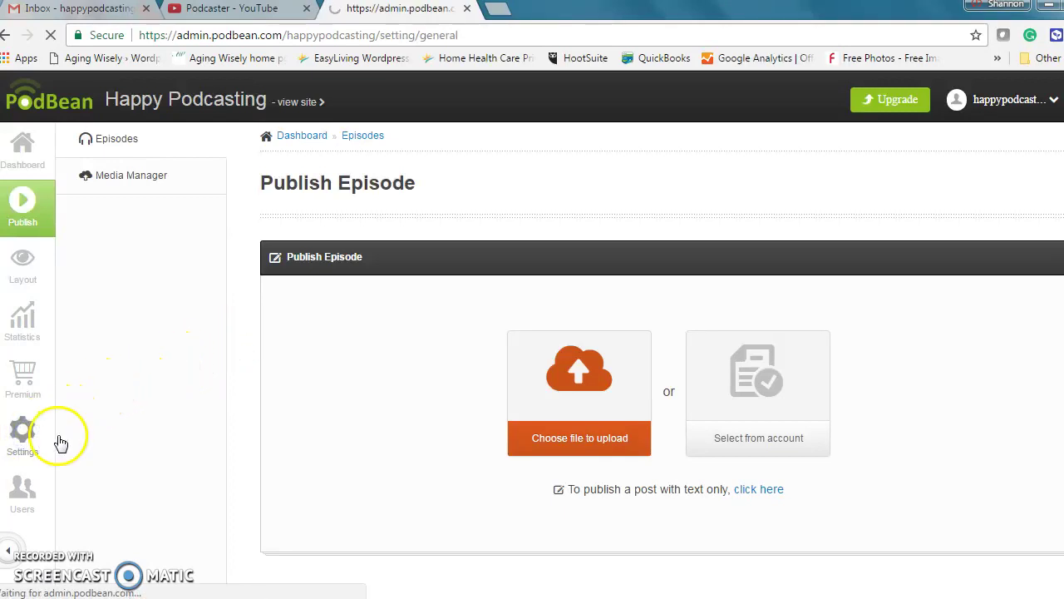
{"action": "left_click", "coordinate": [170, 248]}
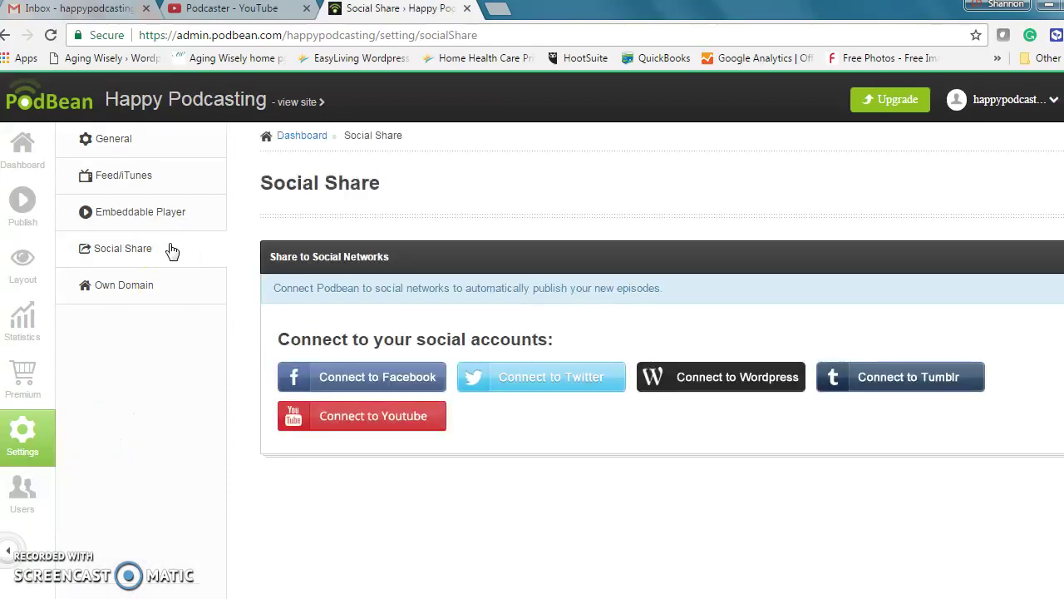
Connect YouTube as a social account, choosing the Podcaster channel and allowing the requested offline access.
{"action": "left_click", "coordinate": [414, 421]}
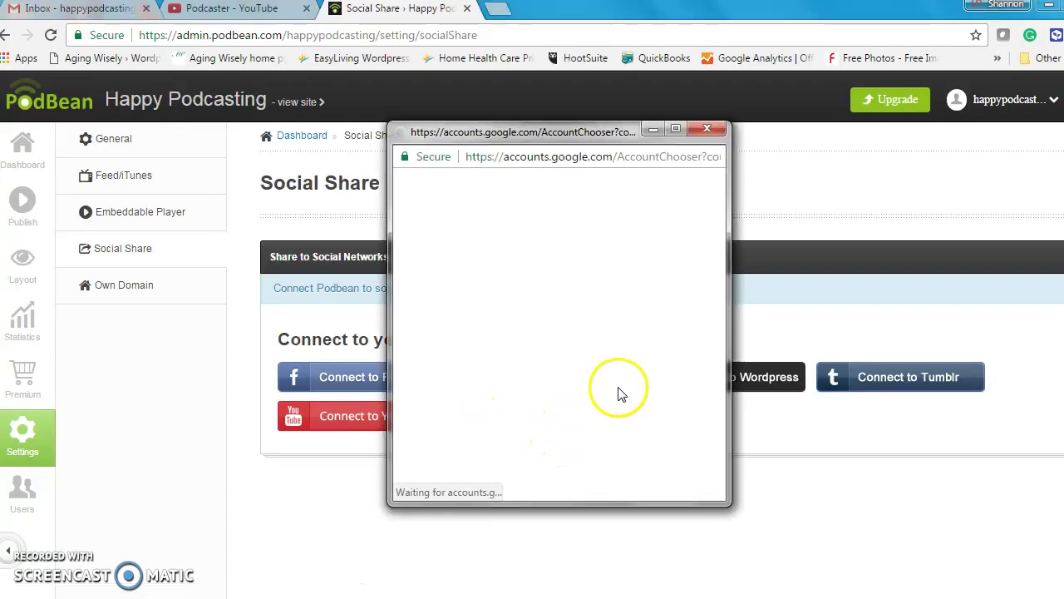
{"action": "scroll", "coordinate": [612, 362], "scroll_direction": "down", "scroll_amount": 3}
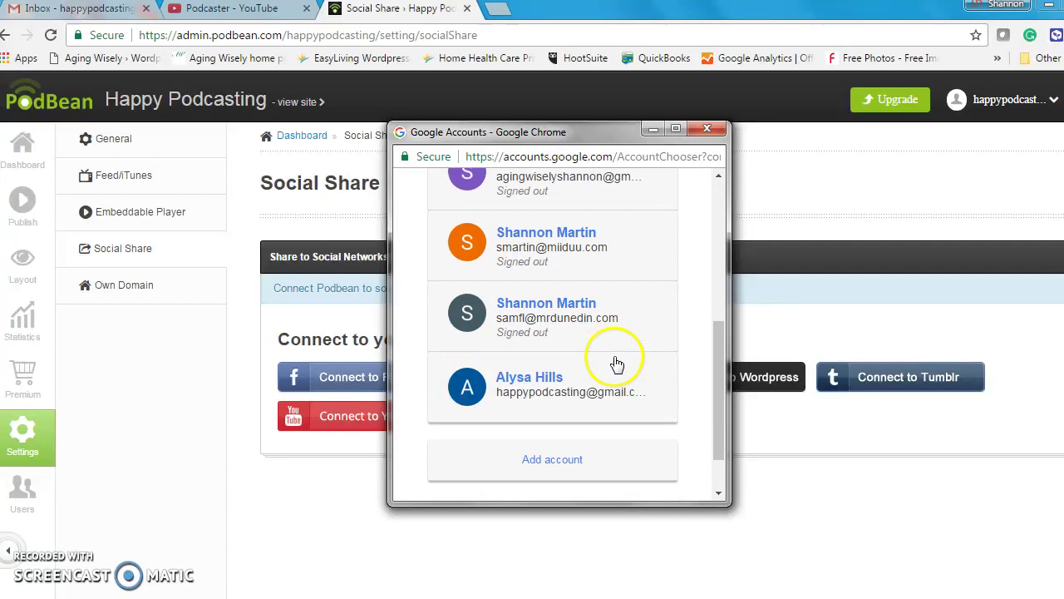
{"action": "left_click", "coordinate": [637, 414]}
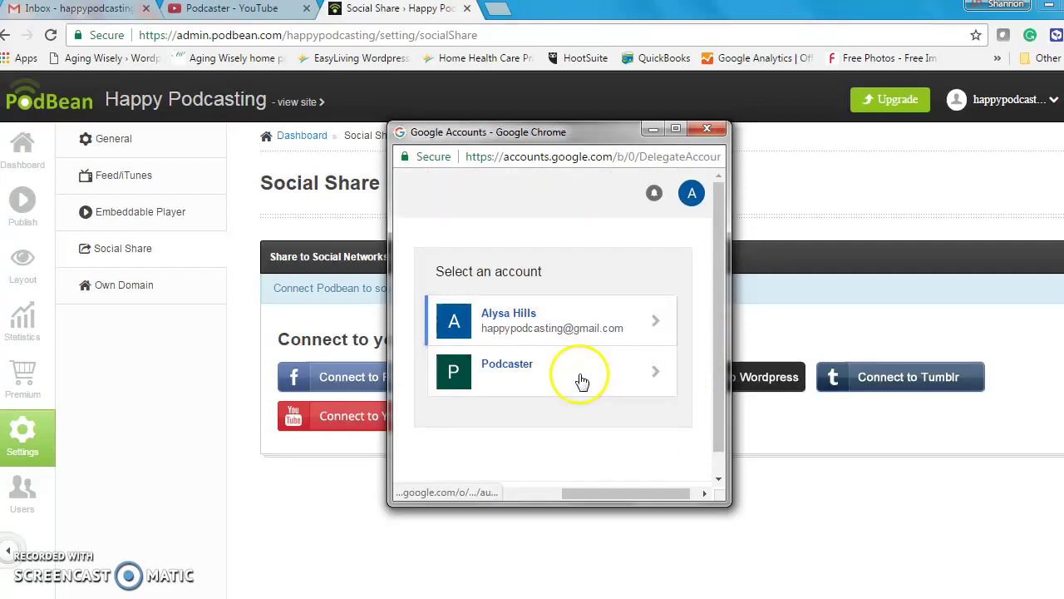
{"action": "left_click", "coordinate": [700, 374]}
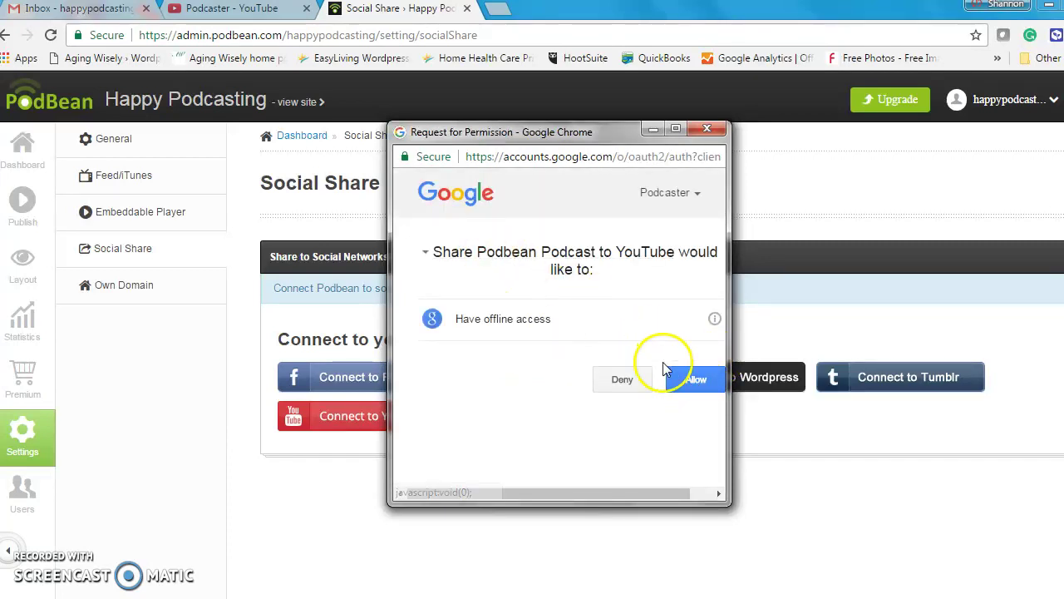
{"action": "left_click", "coordinate": [682, 379]}
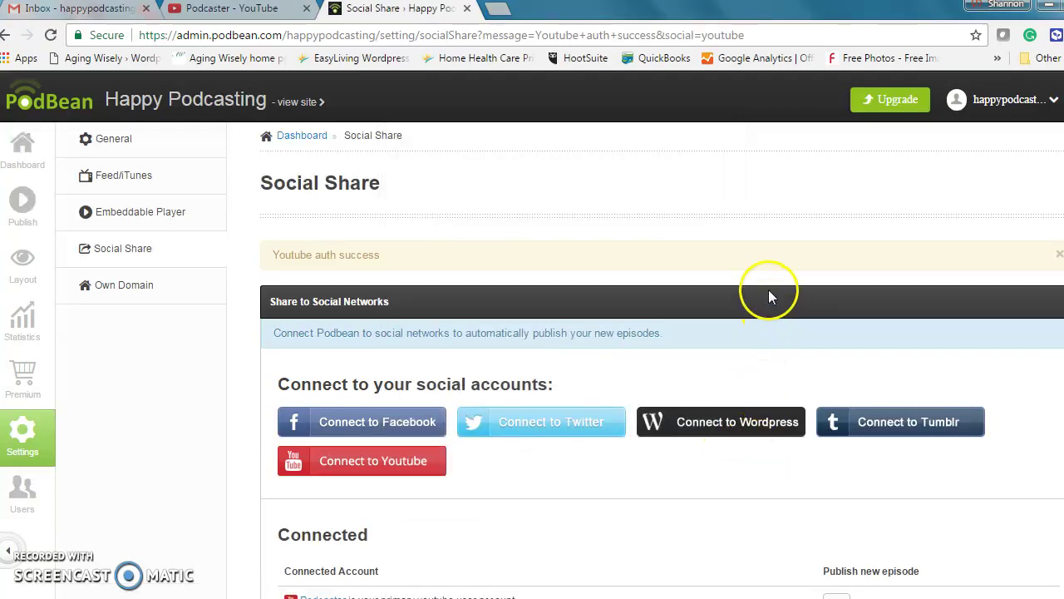
{"action": "scroll", "coordinate": [769, 297], "scroll_direction": "down", "scroll_amount": 3}
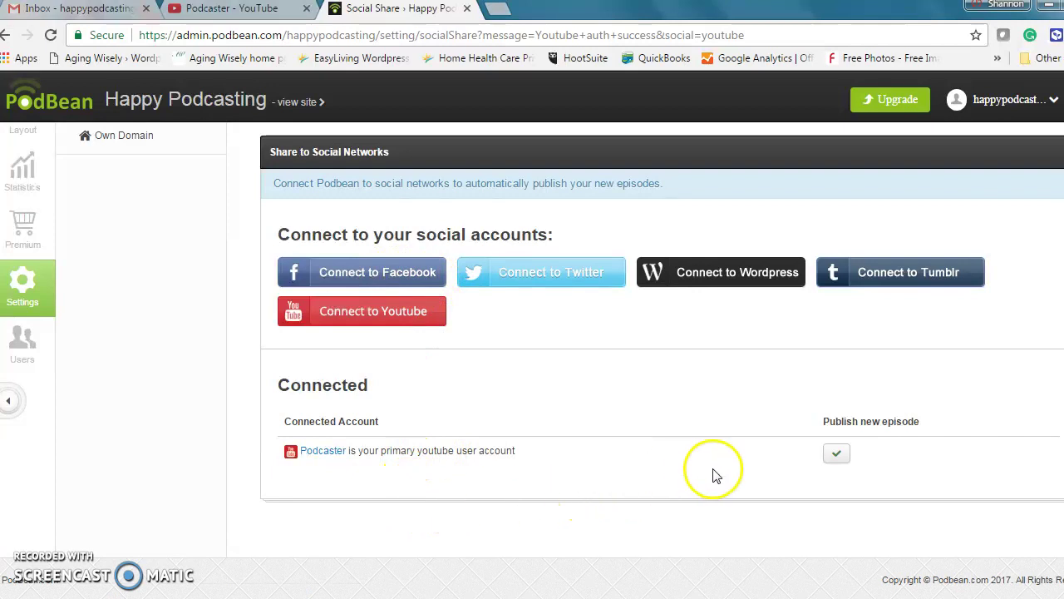
Start a new episode and upload the audio file Testaudio1 from the podcast files folder on the Desktop.
{"action": "scroll", "coordinate": [223, 489], "scroll_direction": "up", "scroll_amount": 2}
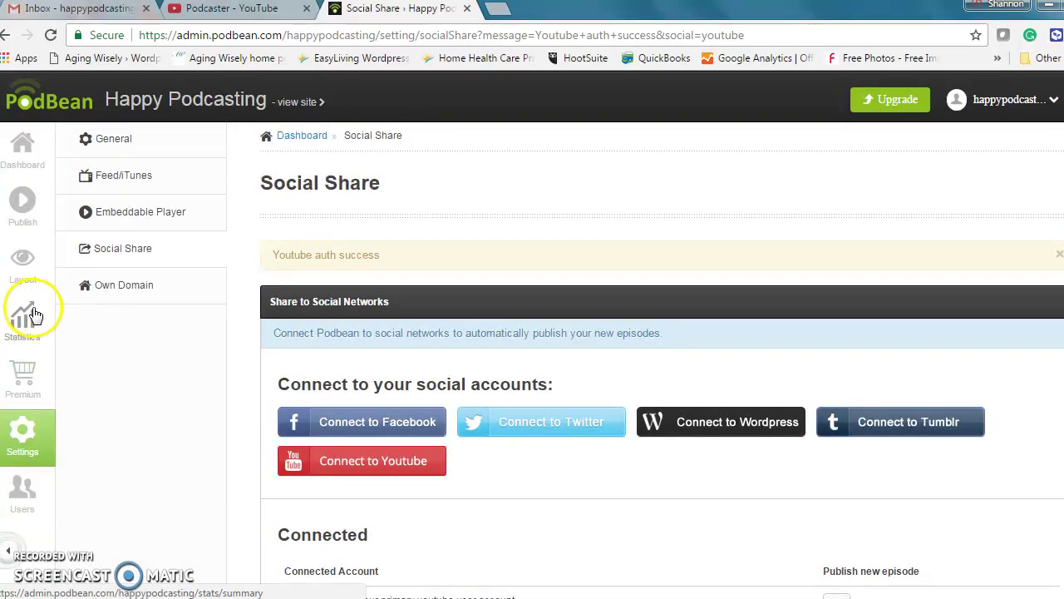
{"action": "left_click", "coordinate": [27, 212]}
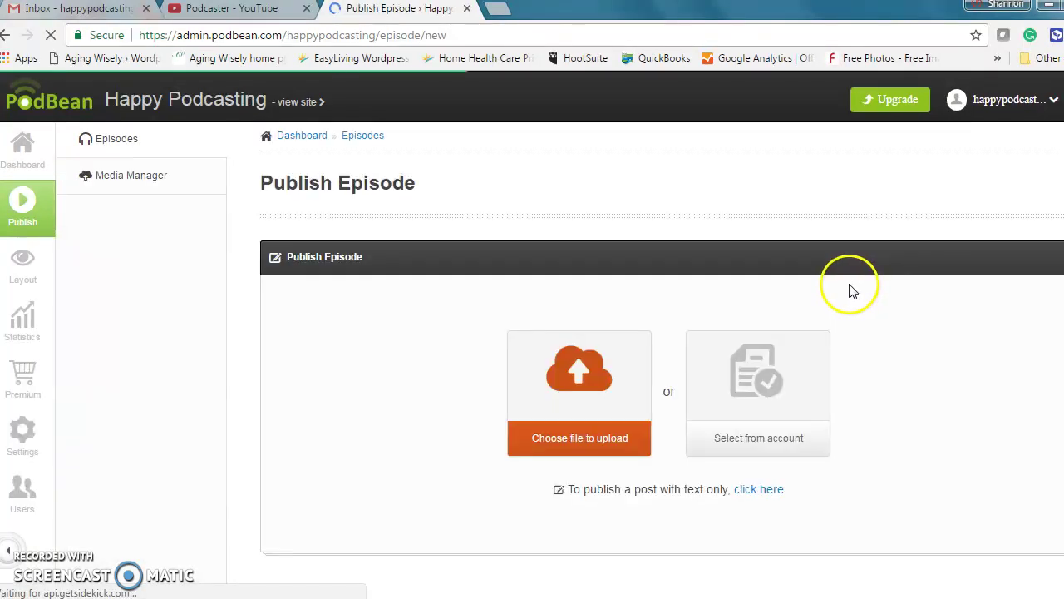
{"action": "left_click", "coordinate": [612, 437]}
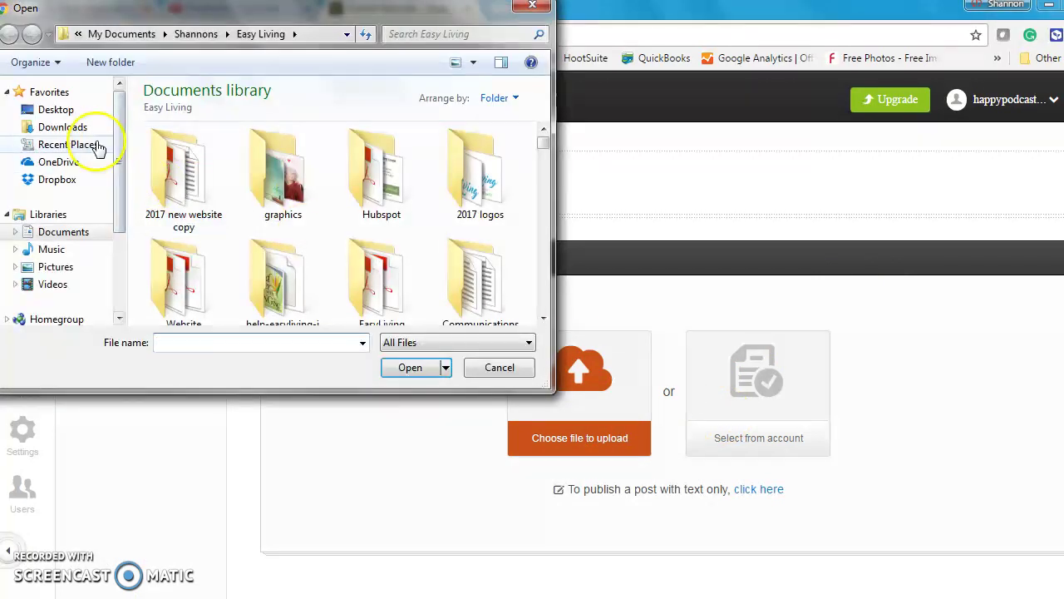
{"action": "left_click", "coordinate": [68, 126]}
{"action": "left_click", "coordinate": [56, 111]}
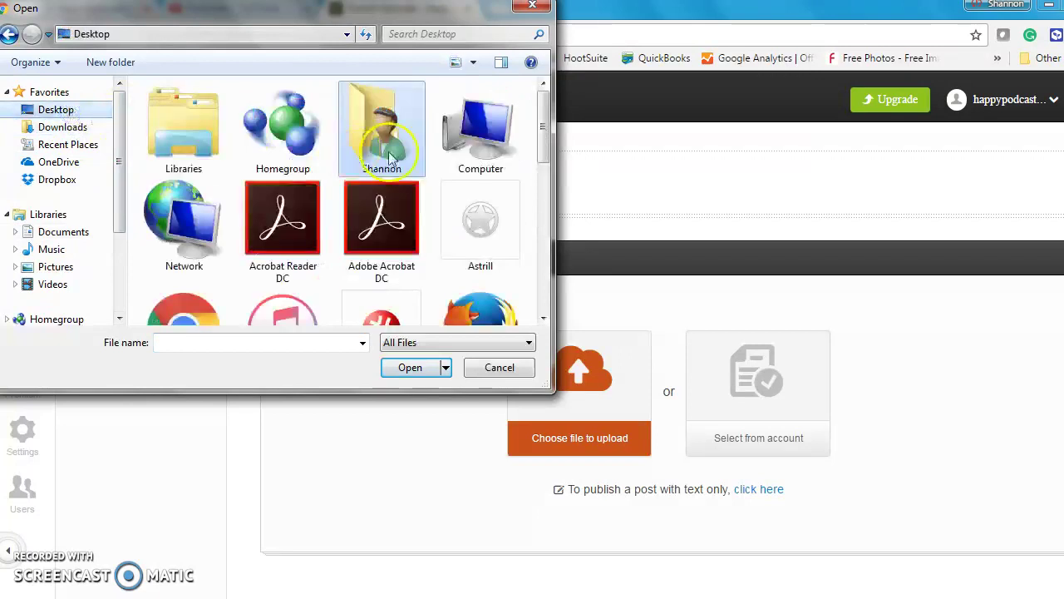
{"action": "left_click_drag", "start_coordinate": [548, 140], "coordinate": [554, 252]}
{"action": "double_click", "coordinate": [490, 212]}
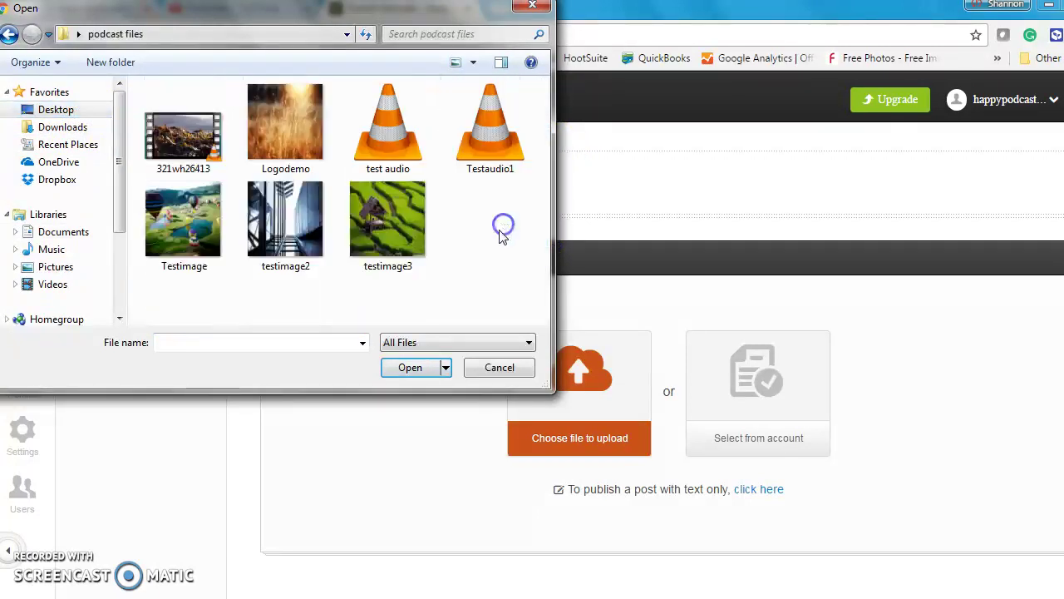
{"action": "left_click", "coordinate": [510, 135]}
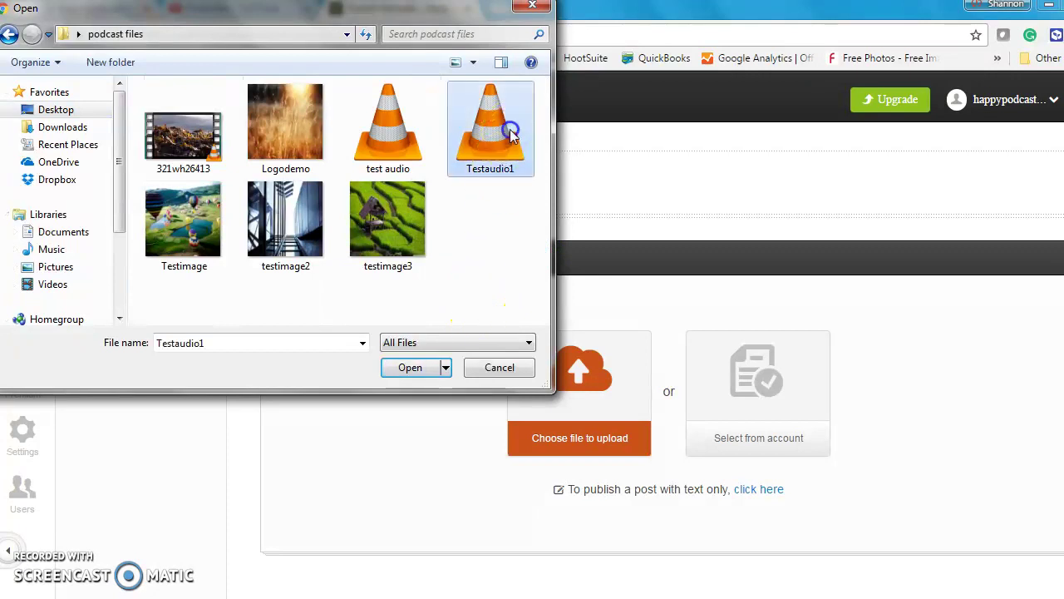
{"action": "left_click", "coordinate": [410, 367]}
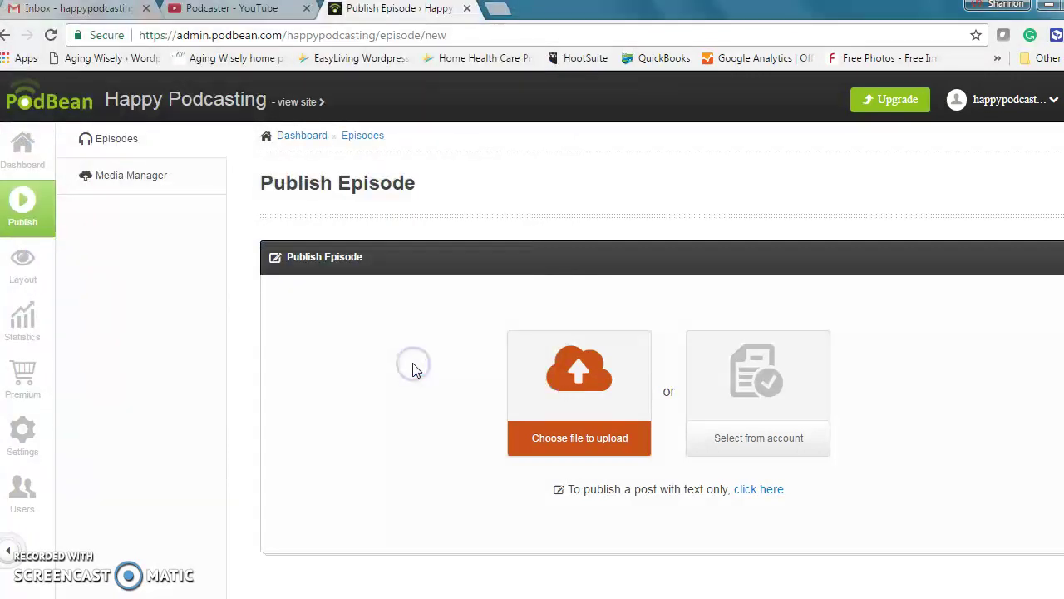
Title the episode "Podbean podcast on YT".
{"action": "scroll", "coordinate": [638, 393], "scroll_direction": "down", "scroll_amount": 1}
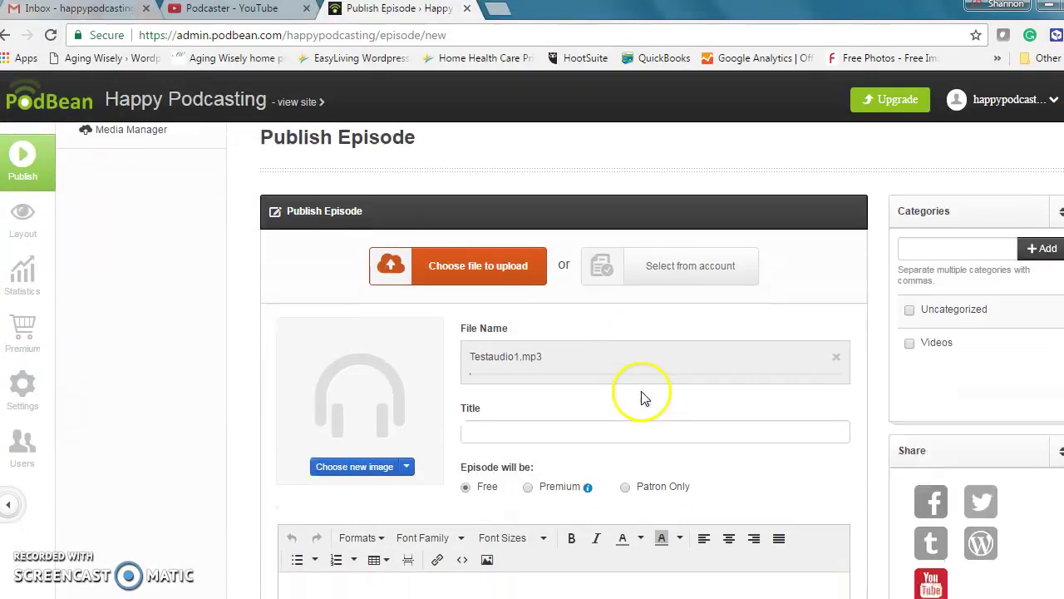
{"action": "left_click", "coordinate": [503, 395]}
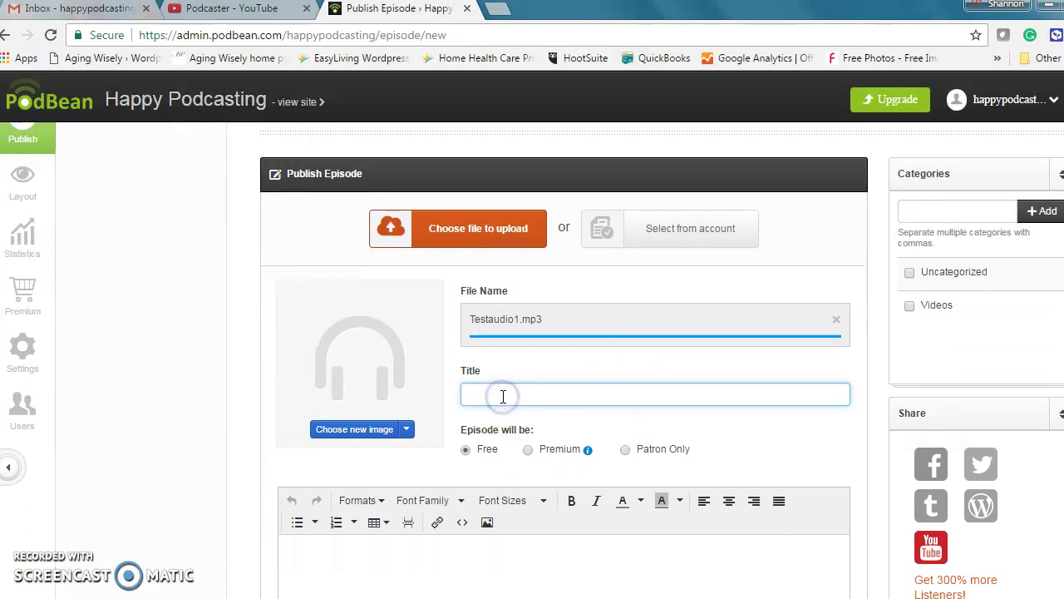
{"action": "type", "text": "Podbean podcast on YT"}
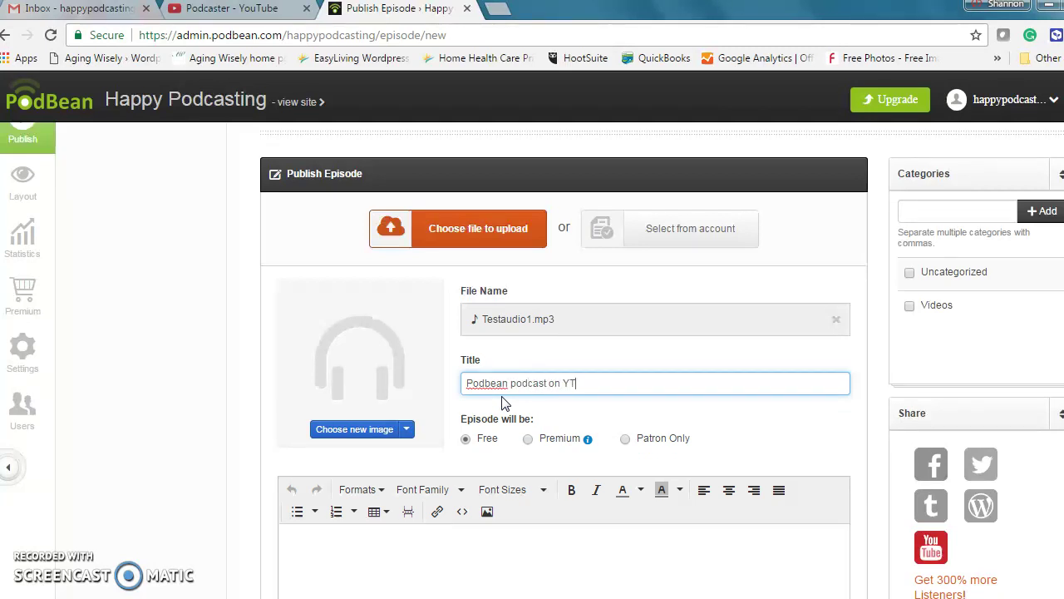
Set the episode's image to the Testimage file from the podcast files folder.
{"action": "scroll", "coordinate": [539, 470], "scroll_direction": "down", "scroll_amount": 1}
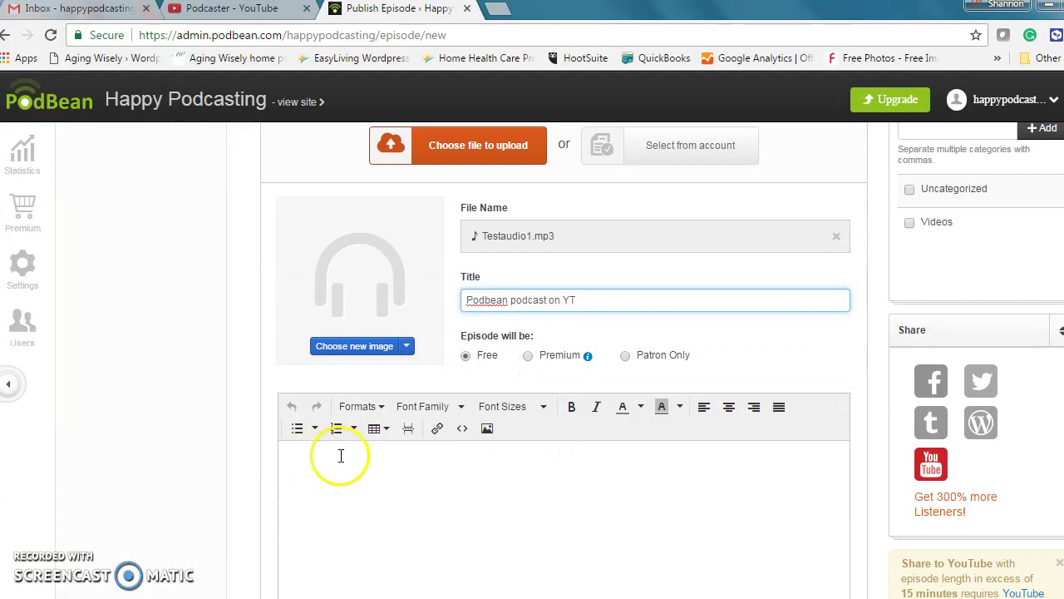
{"action": "left_click", "coordinate": [391, 346]}
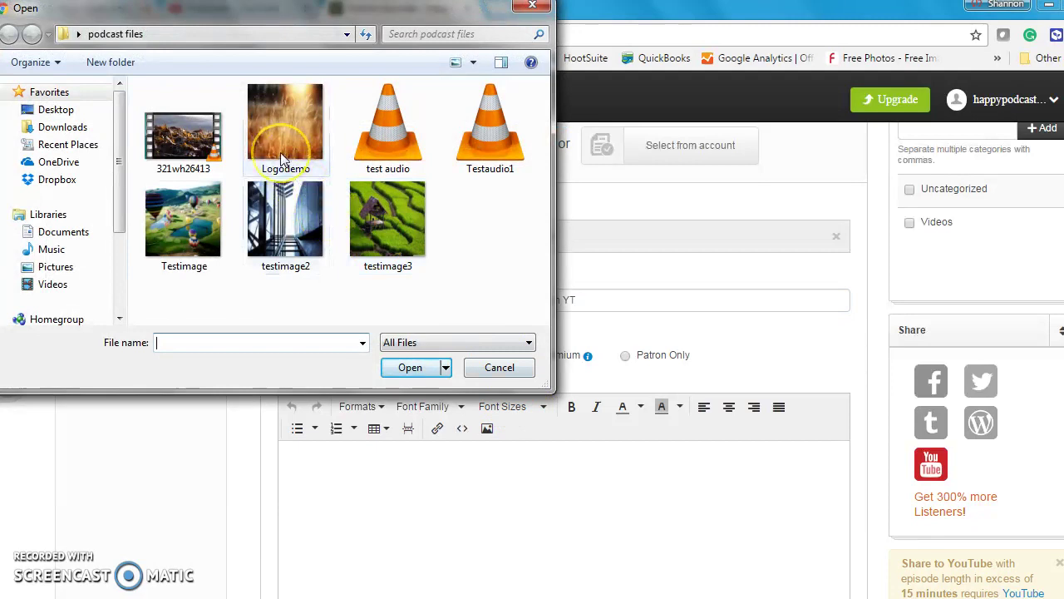
{"action": "left_click", "coordinate": [202, 214]}
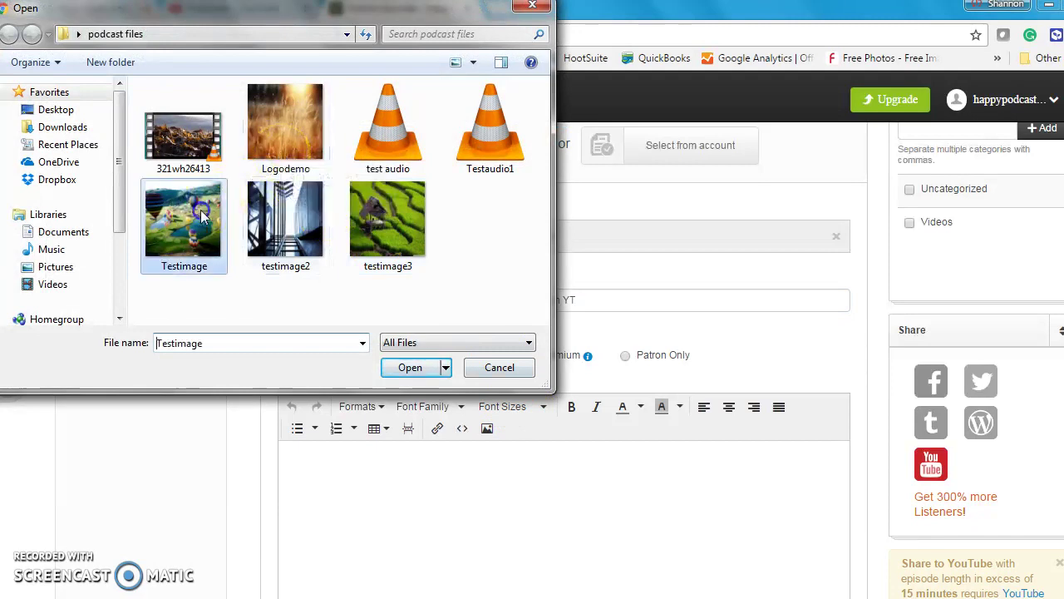
{"action": "left_click", "coordinate": [413, 368]}
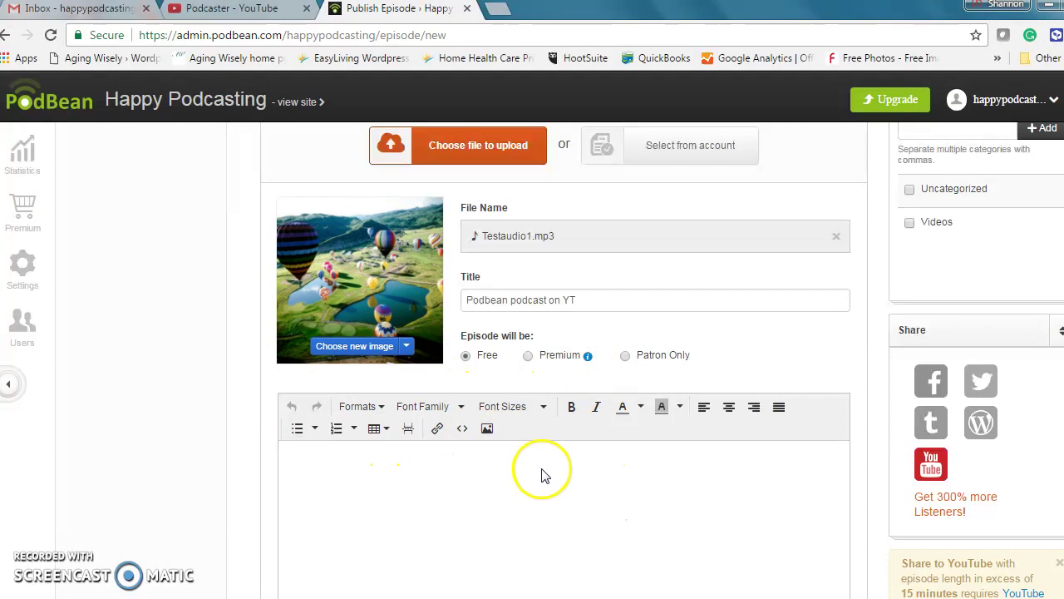
Make sure YouTube is selected as a share destination for the episode and publish it.
{"action": "scroll", "coordinate": [683, 485], "scroll_direction": "down", "scroll_amount": 1}
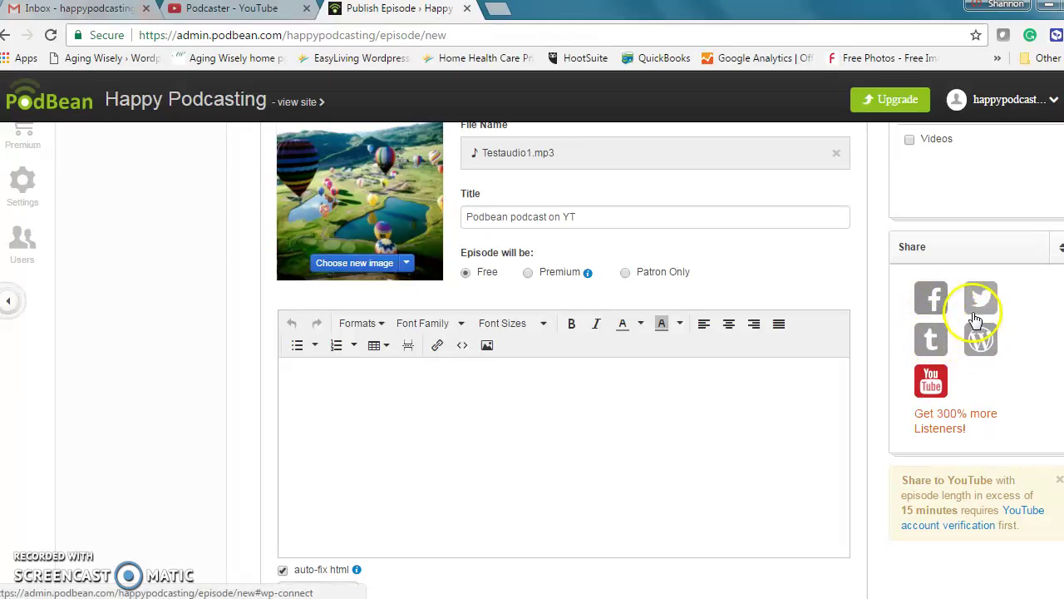
{"action": "left_click", "coordinate": [931, 391]}
{"action": "left_click", "coordinate": [931, 384]}
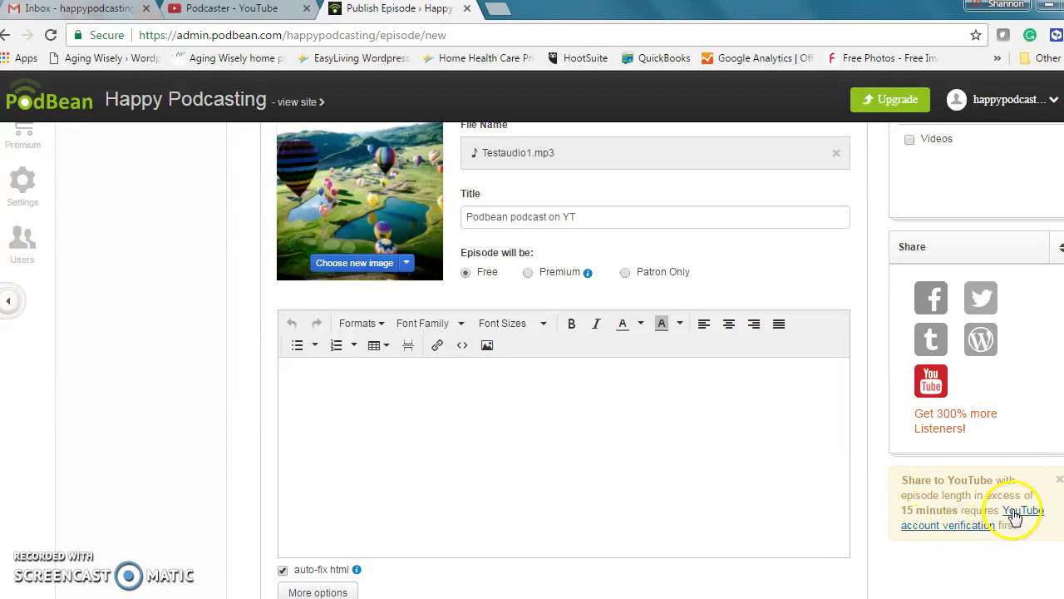
{"action": "left_click", "coordinate": [784, 485]}
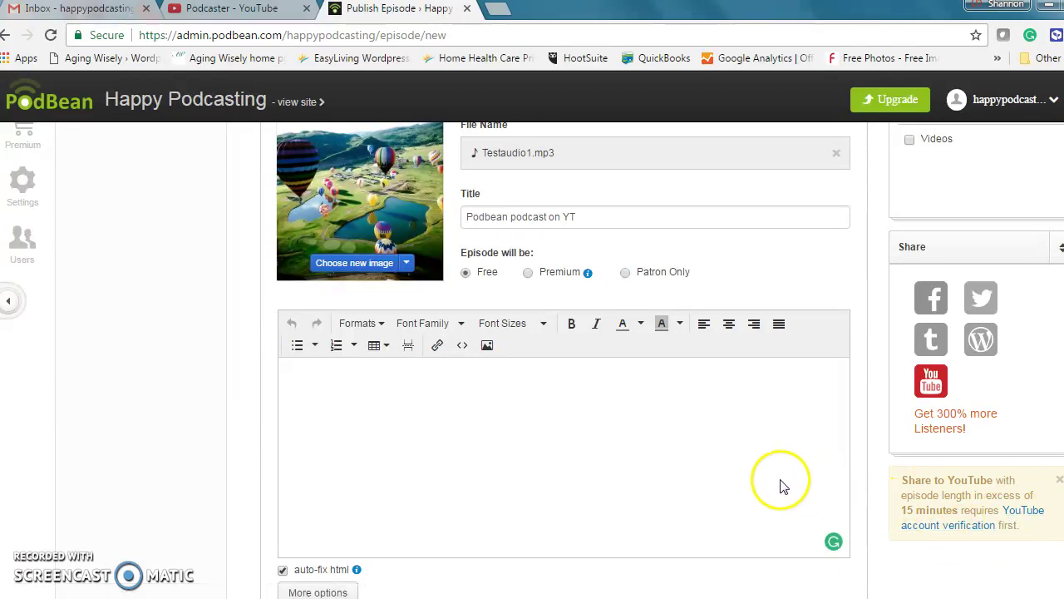
{"action": "scroll", "coordinate": [788, 456], "scroll_direction": "down", "scroll_amount": 2}
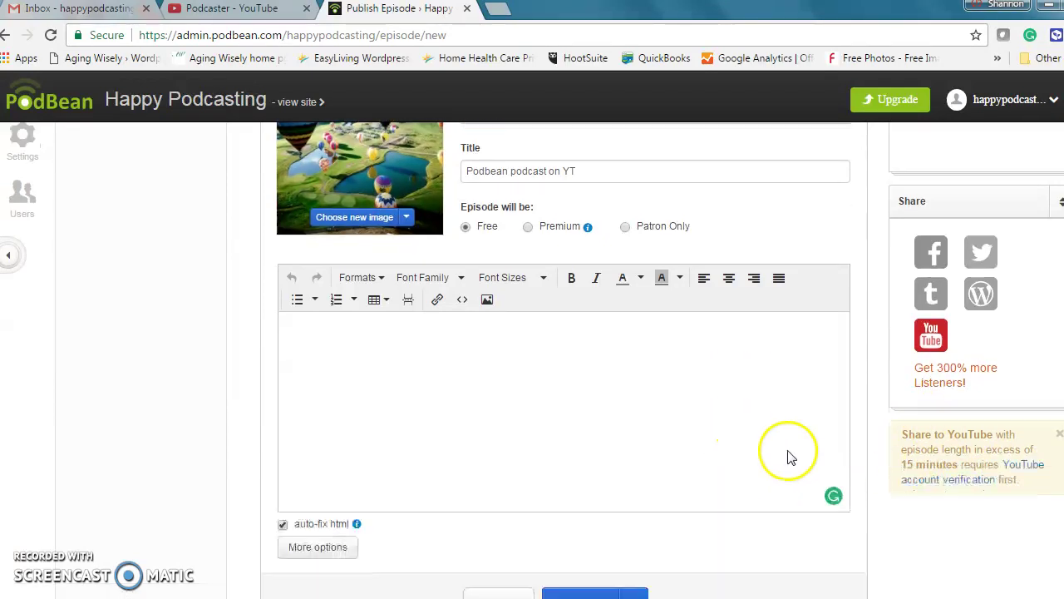
{"action": "scroll", "coordinate": [868, 447], "scroll_direction": "up", "scroll_amount": 1}
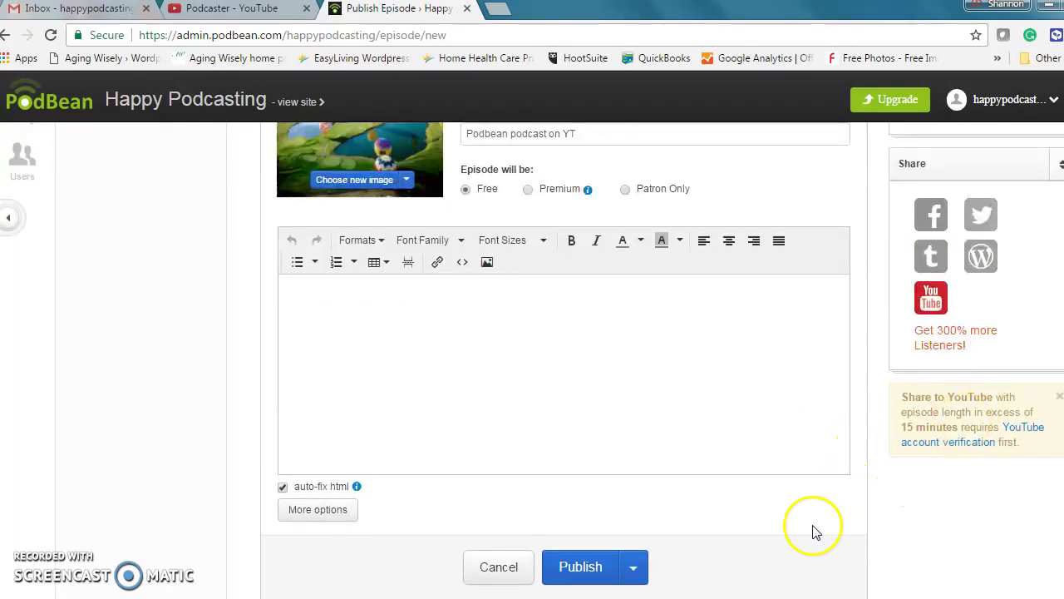
{"action": "scroll", "coordinate": [817, 515], "scroll_direction": "down", "scroll_amount": 1}
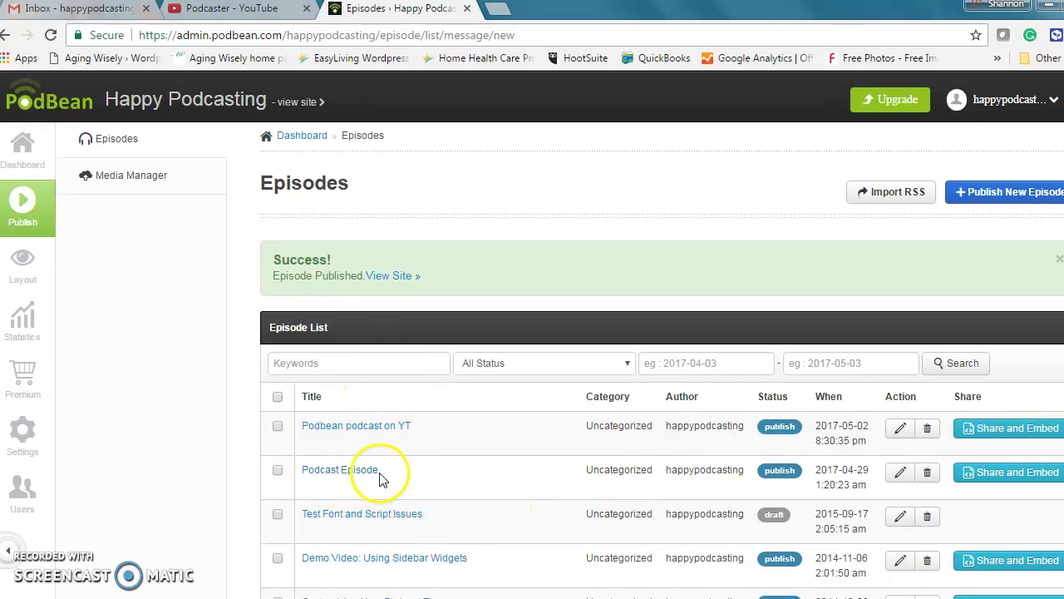
Switch to YouTube and play the "Audio podcast on YouTube (made with Podbean)" upload on the Podcaster channel, then pause it.
{"action": "left_click", "coordinate": [239, 12]}
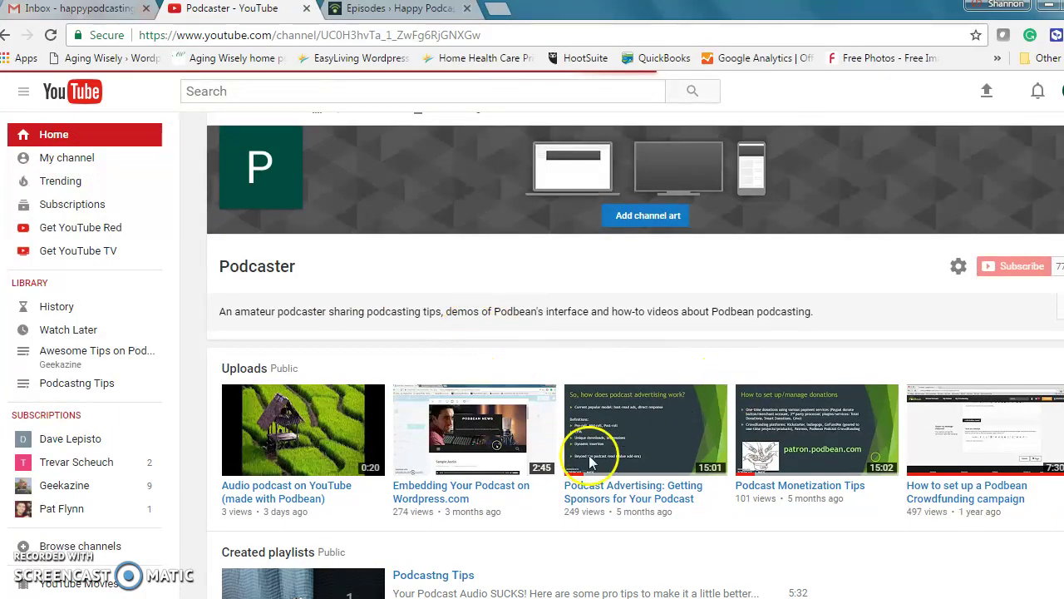
{"action": "scroll", "coordinate": [549, 453], "scroll_direction": "down", "scroll_amount": 1}
{"action": "scroll", "coordinate": [379, 493], "scroll_direction": "down", "scroll_amount": 1}
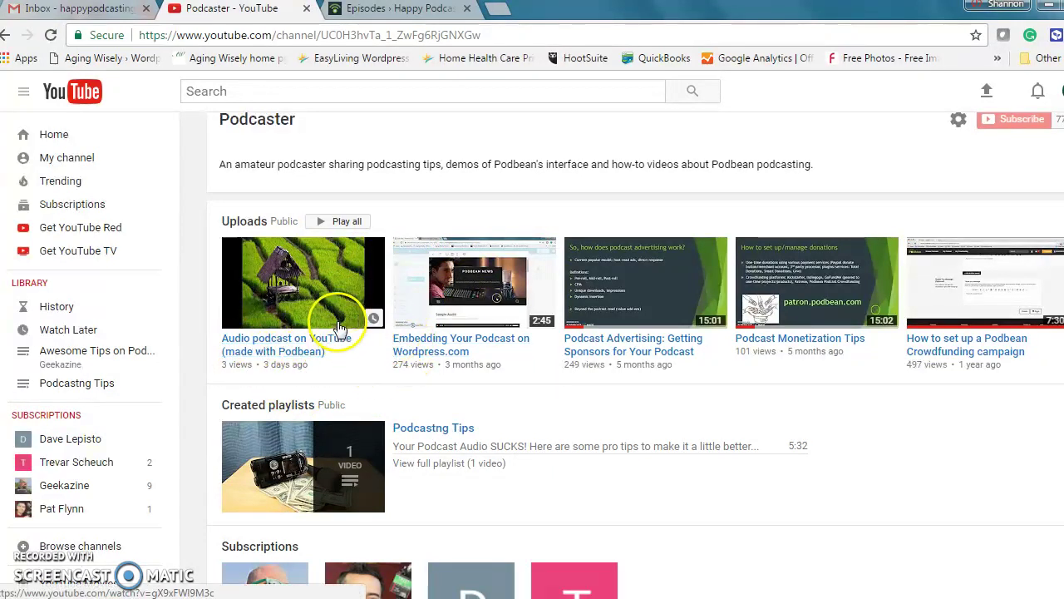
{"action": "left_click", "coordinate": [309, 351]}
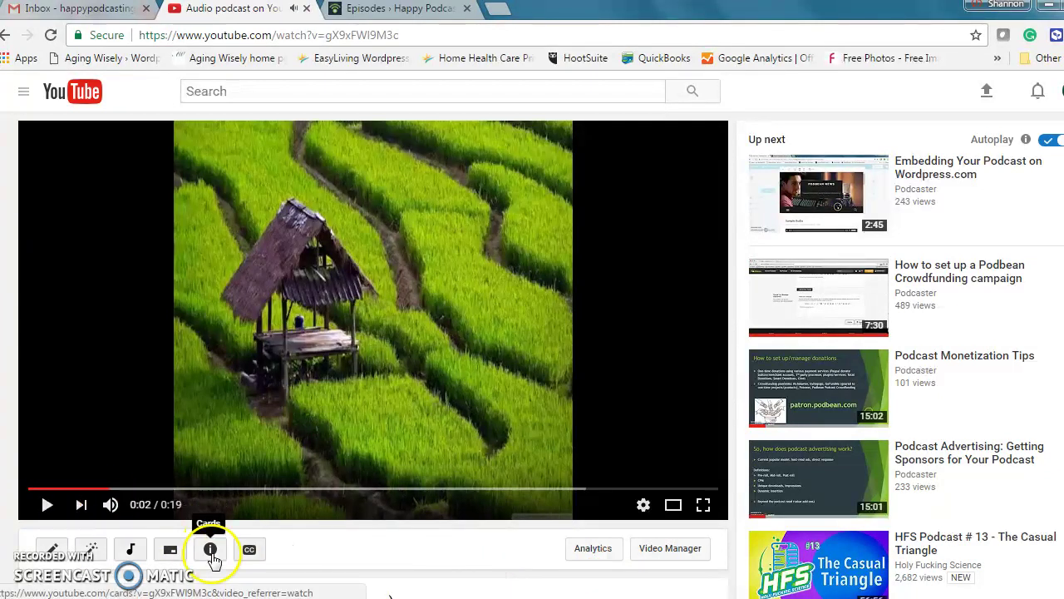
{"action": "key", "text": "space"}
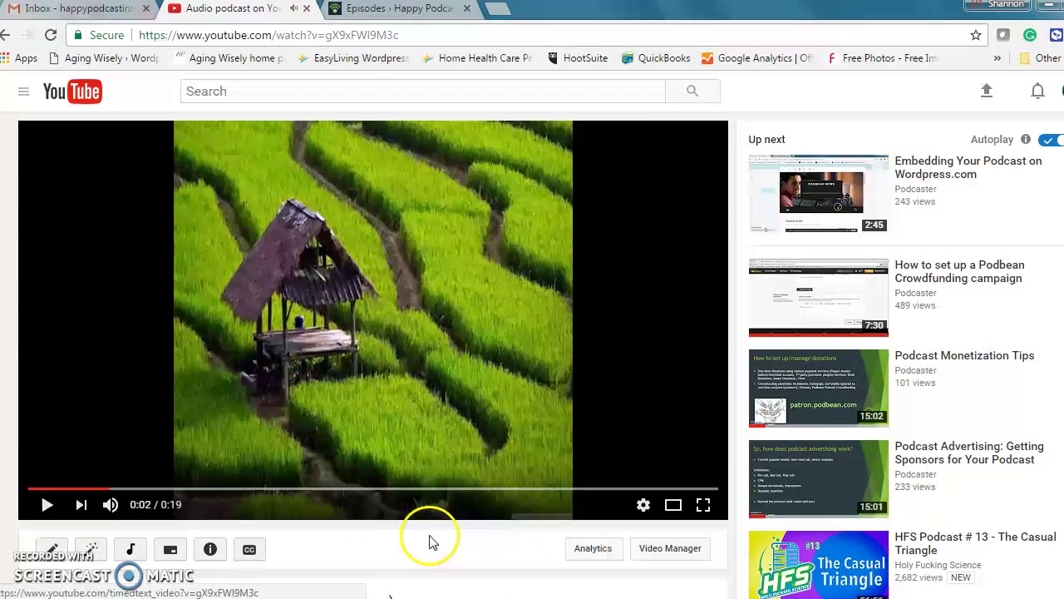